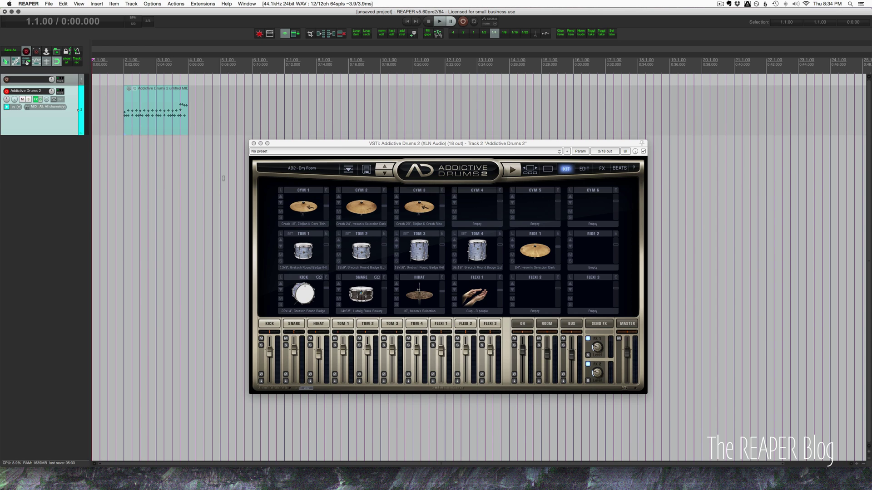
Select the short drum MIDI item on the Addictive Drums 2 track.
click(130, 128)
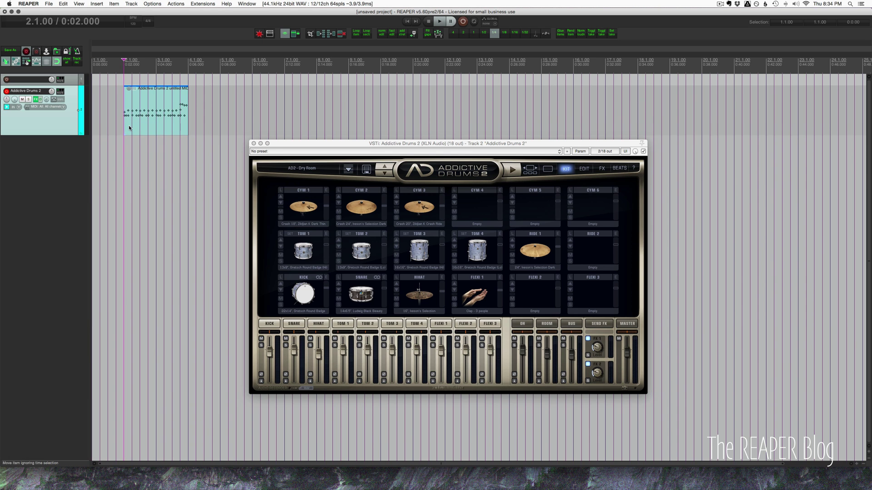
Open the drum item's notes, move the AD2 window aside, and play the pattern from its start.
double_click(130, 129)
drag(302, 147, 509, 103)
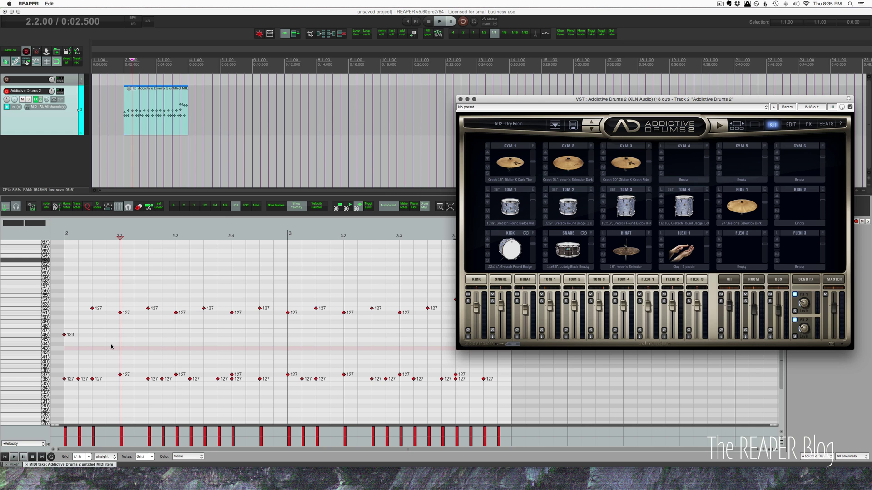
click(117, 74)
key(space)
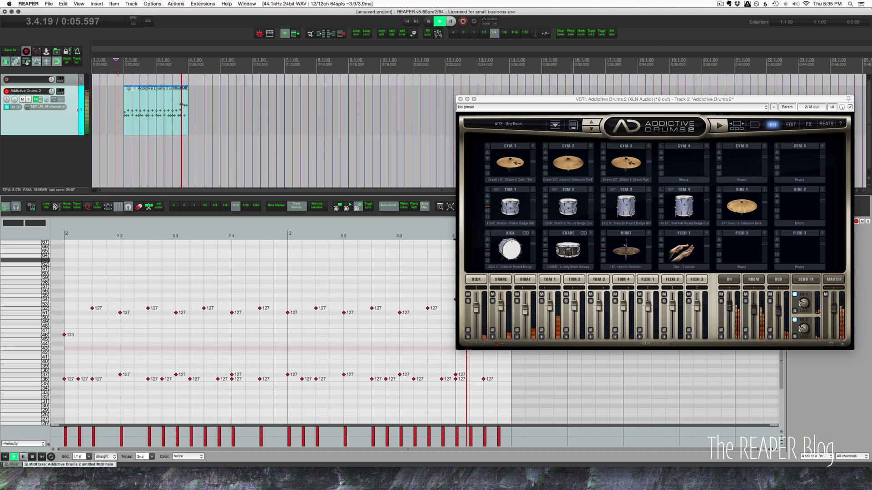
key(space)
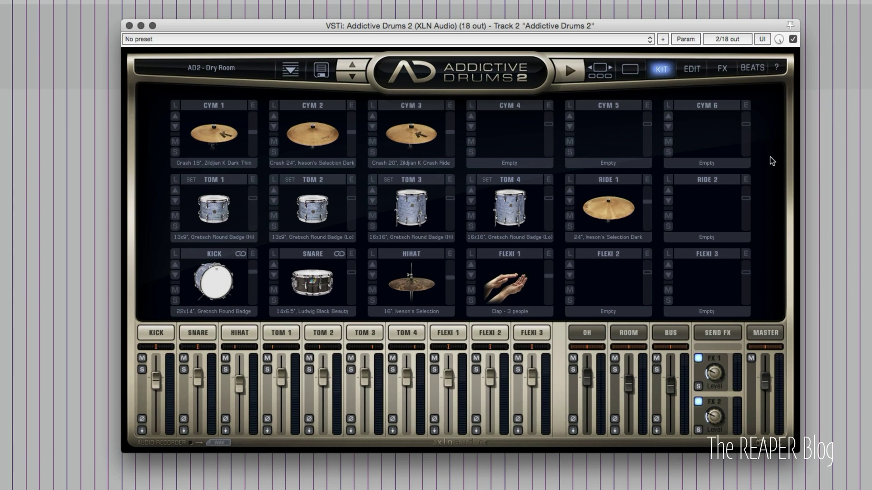
Show the External MIDI library in the Addictive Drums 2 Beats browser.
click(750, 69)
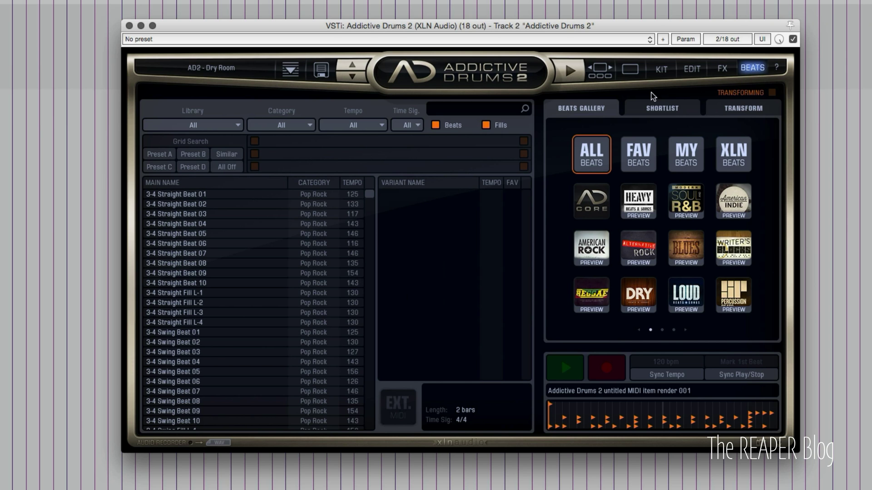
click(205, 126)
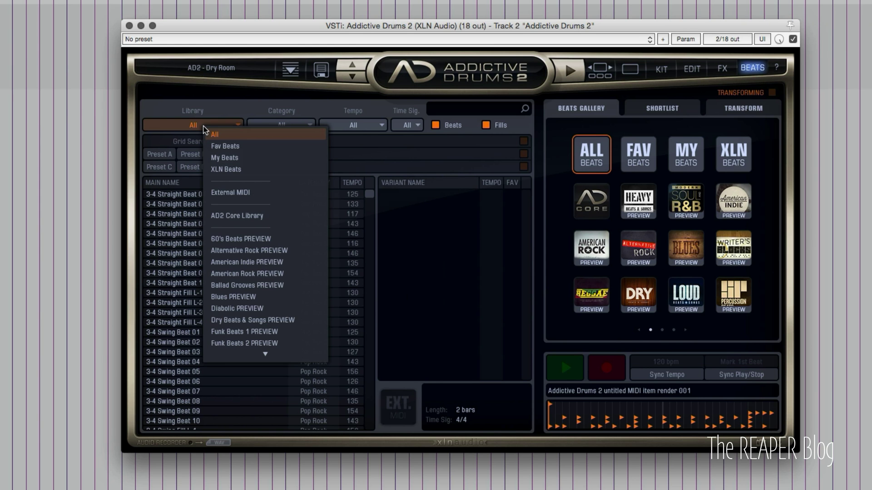
click(243, 195)
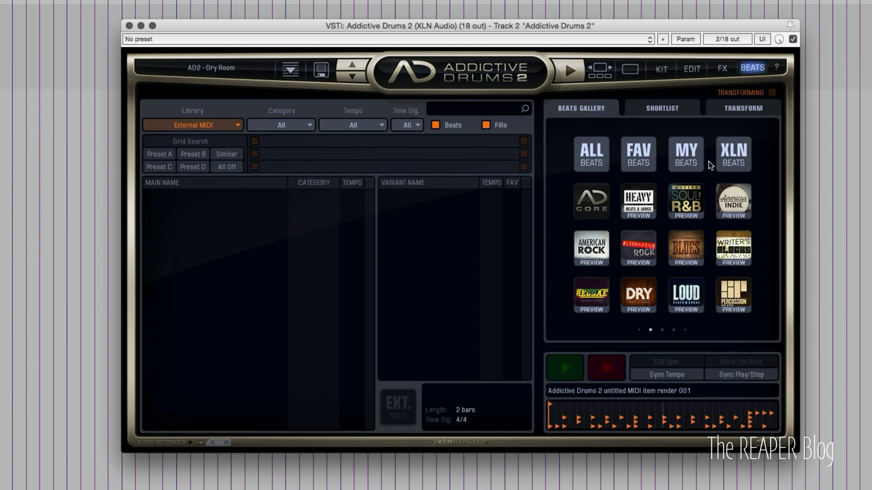
click(777, 68)
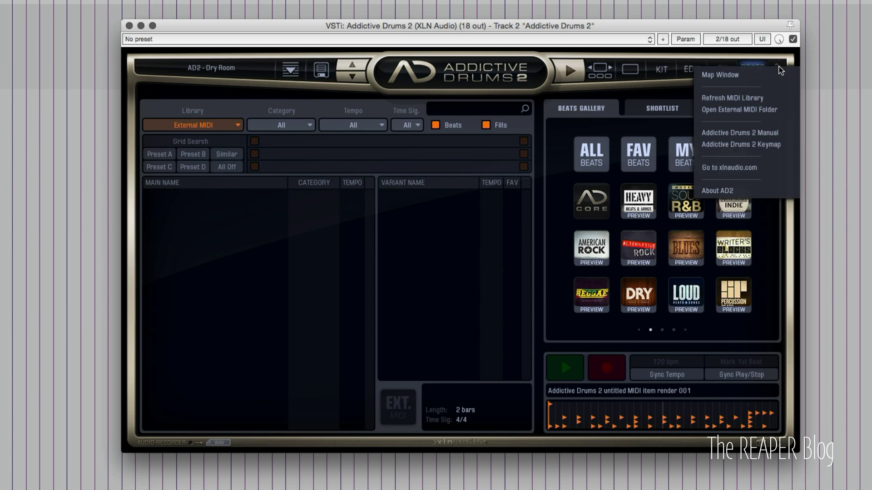
Open AD2's External MIDI Files folder in Finder, then reselect the drum item in REAPER.
click(750, 112)
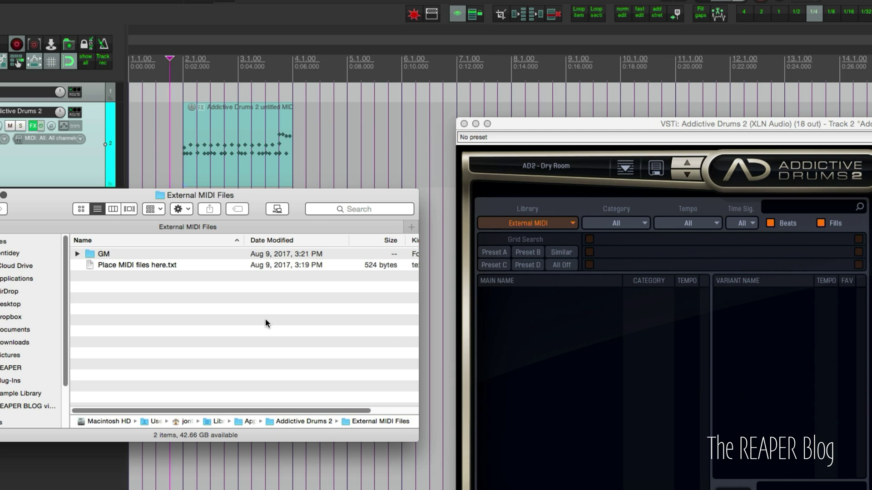
drag(264, 202, 263, 220)
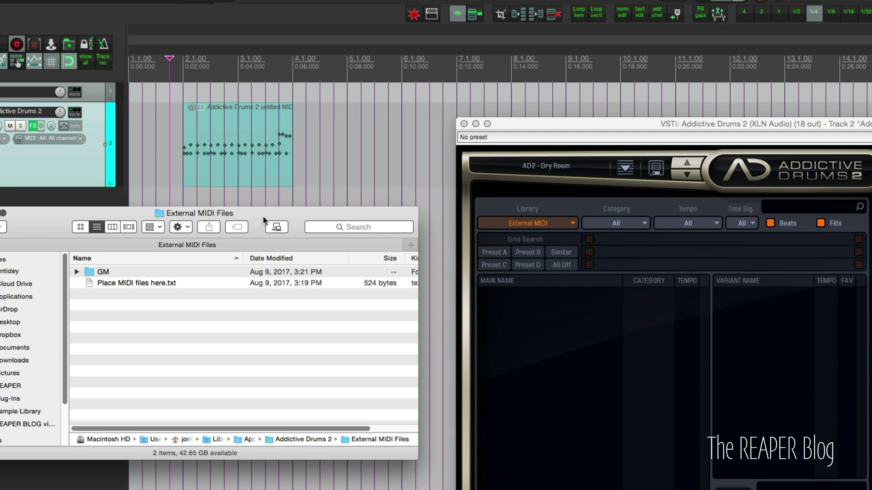
click(236, 163)
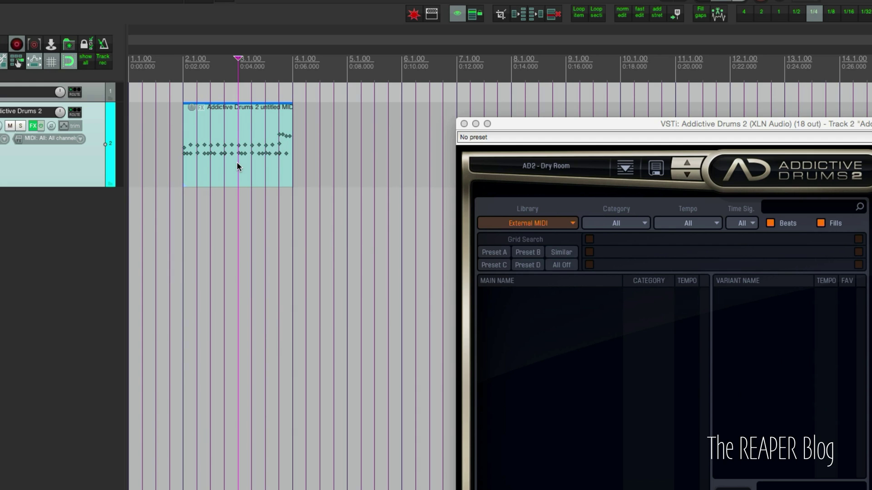
Drag the drum item into External MIDI Files as 'Addictive Drums 2 untitled MIDI item render 001.mid'.
drag(239, 160, 215, 358)
key(super+Tab)
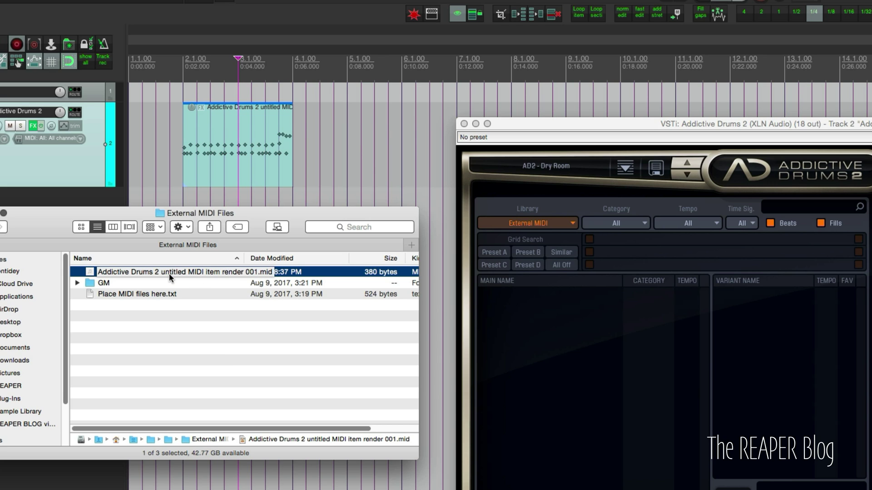
key(super+Tab)
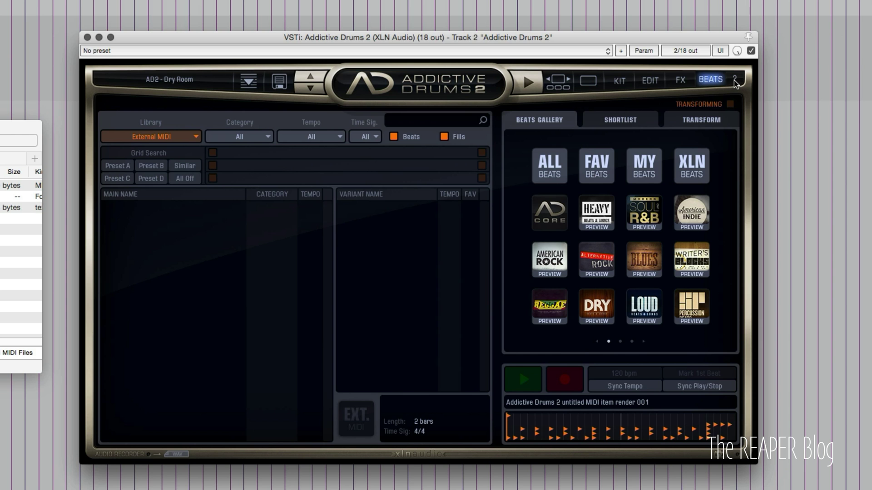
Refresh the AD2 MIDI library so the render 001 beat is listed.
click(735, 81)
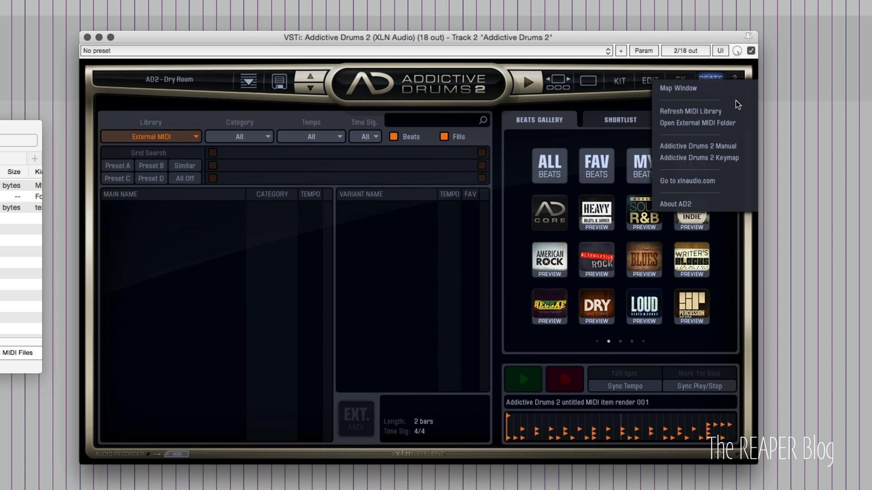
click(711, 113)
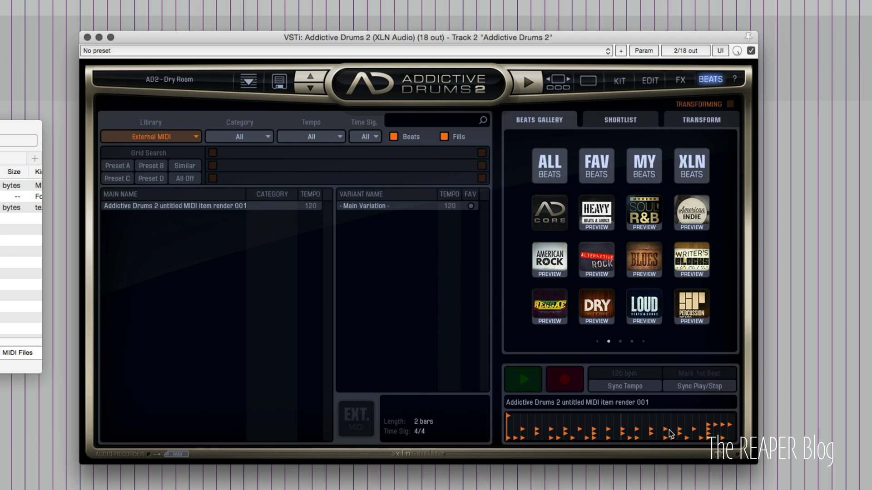
click(706, 124)
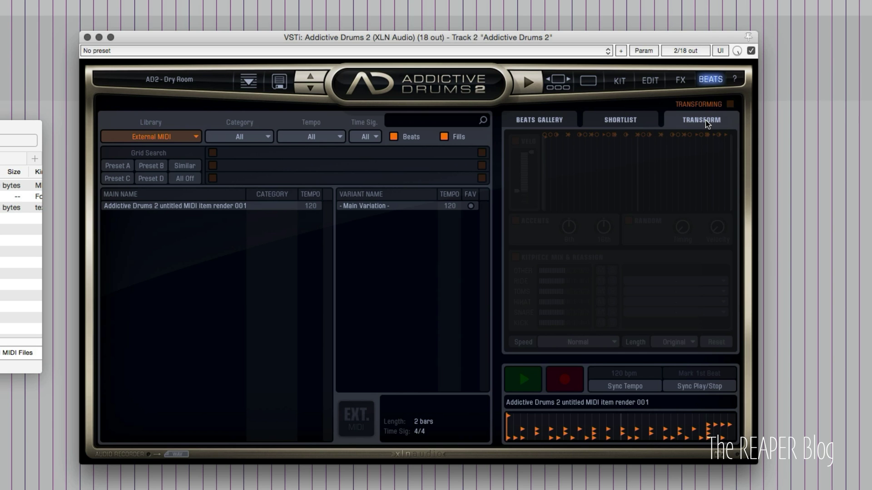
Turn on transforming for the render 001 beat, audition it, and enable Kitpiece Mix & Reassign.
click(729, 105)
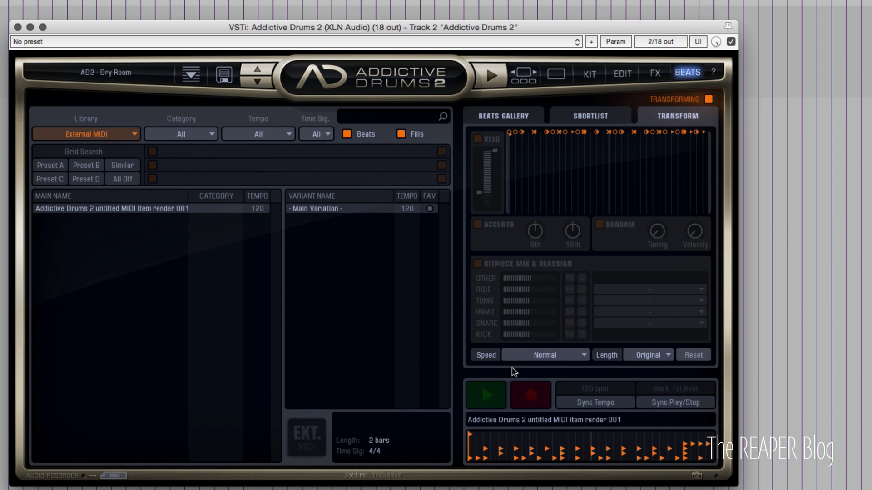
click(494, 402)
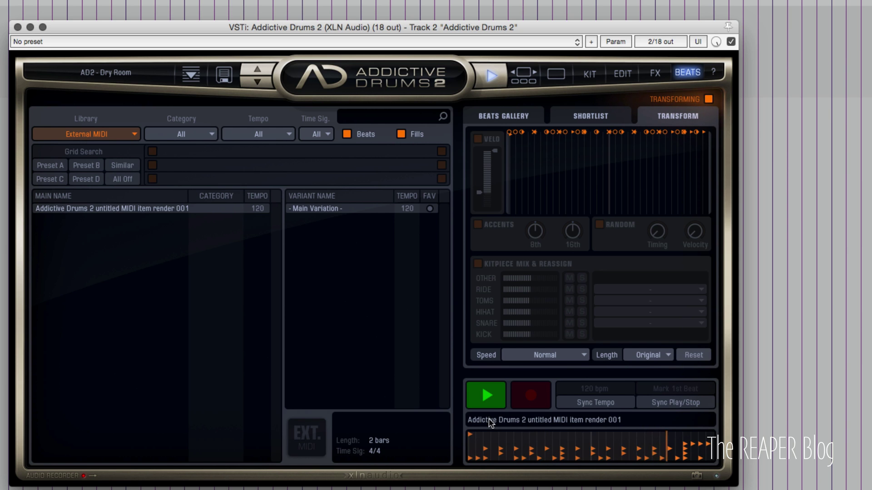
click(494, 403)
click(510, 290)
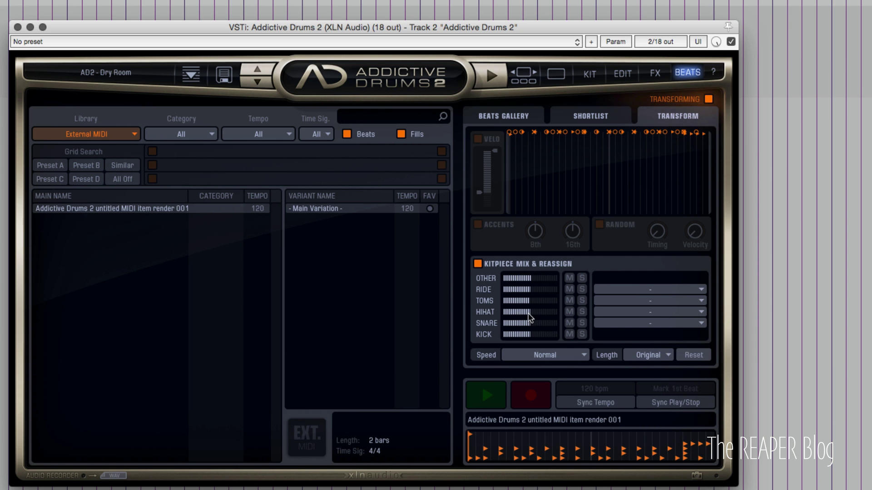
drag(528, 315, 525, 315)
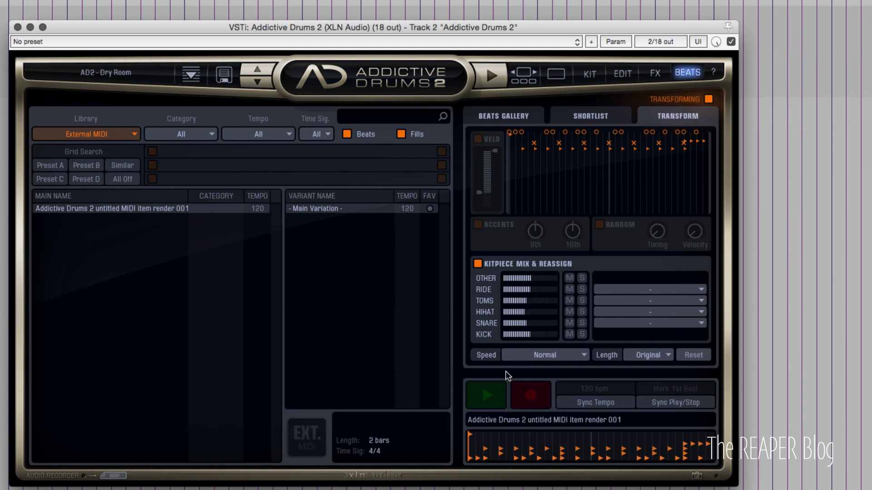
click(489, 395)
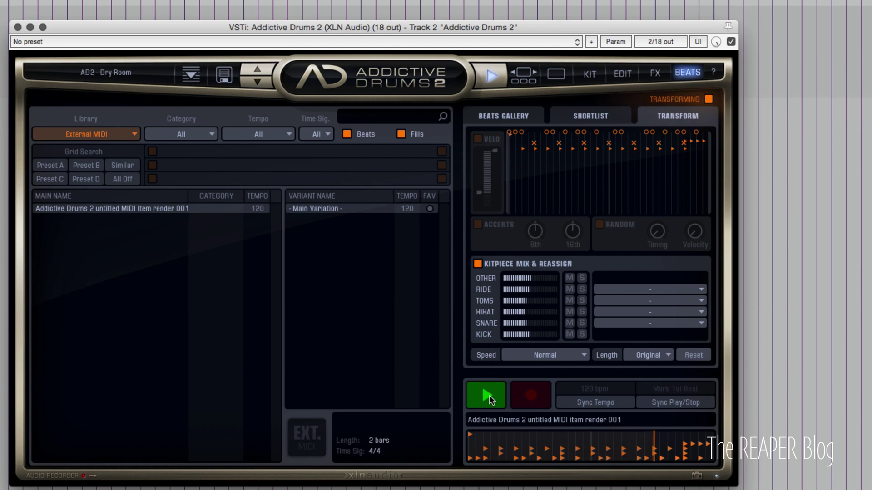
drag(527, 301, 520, 301)
click(520, 312)
drag(519, 312, 513, 312)
click(489, 394)
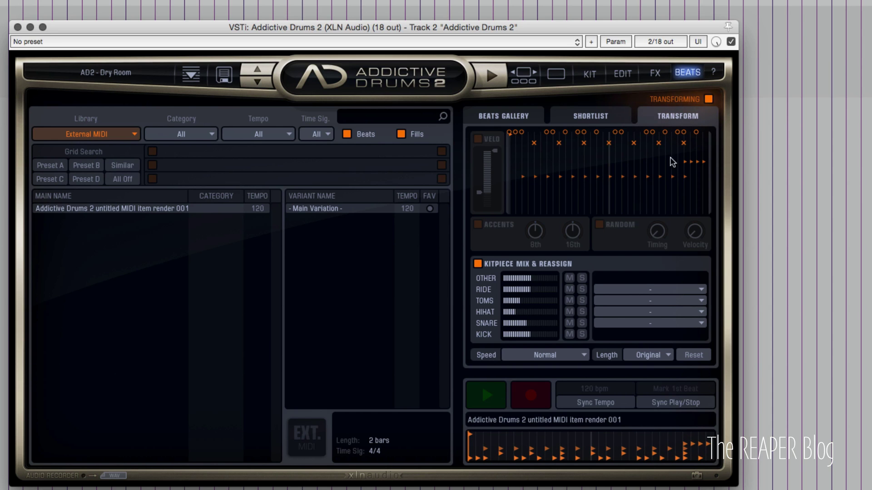
click(654, 74)
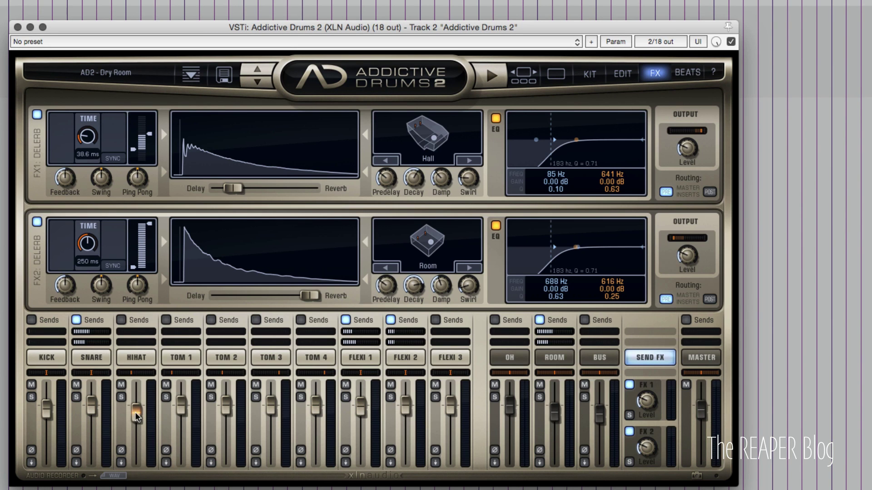
Lower the HIHAT channel fader in the mixer and return to the Transform page.
drag(135, 414, 132, 422)
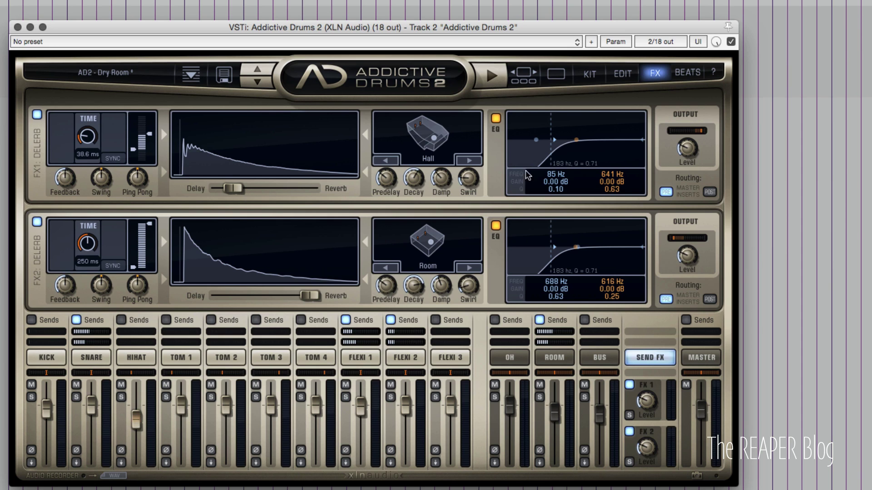
click(688, 72)
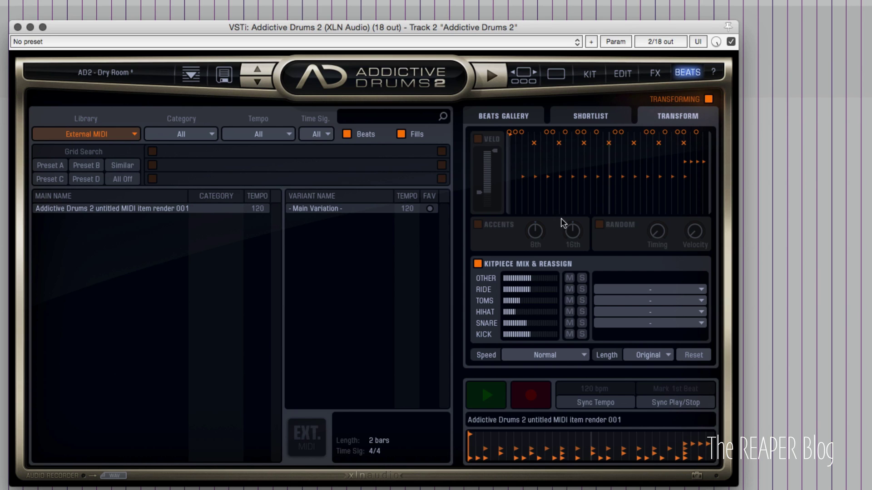
Enable RANDOM with 12% timing and 20% velocity variation, then play the transformed pattern.
click(599, 225)
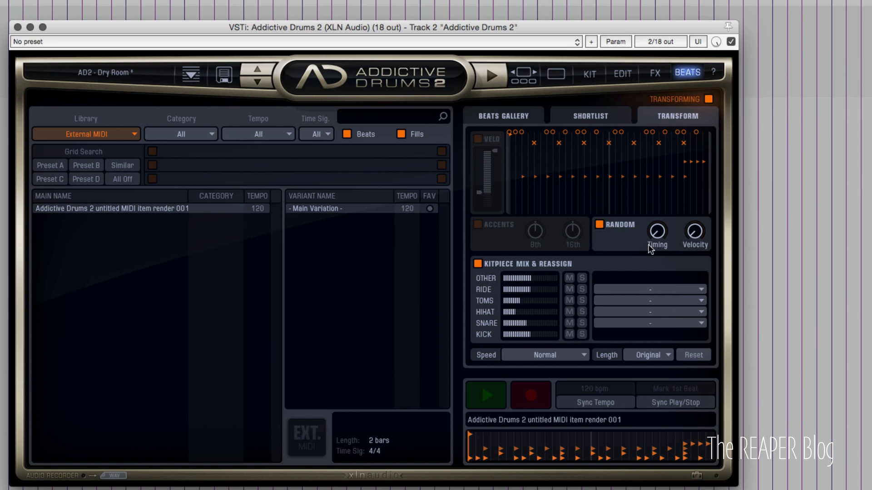
drag(660, 232, 694, 214)
drag(667, 244, 650, 253)
click(485, 399)
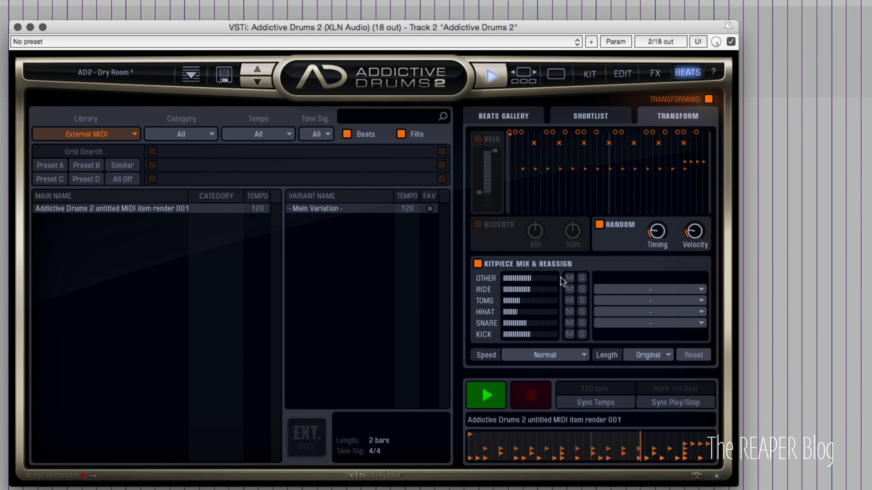
Compare RANDOM and Kitpiece Mix on/off, stop playback, then enable VELO with its top lowered to about 79%.
click(600, 224)
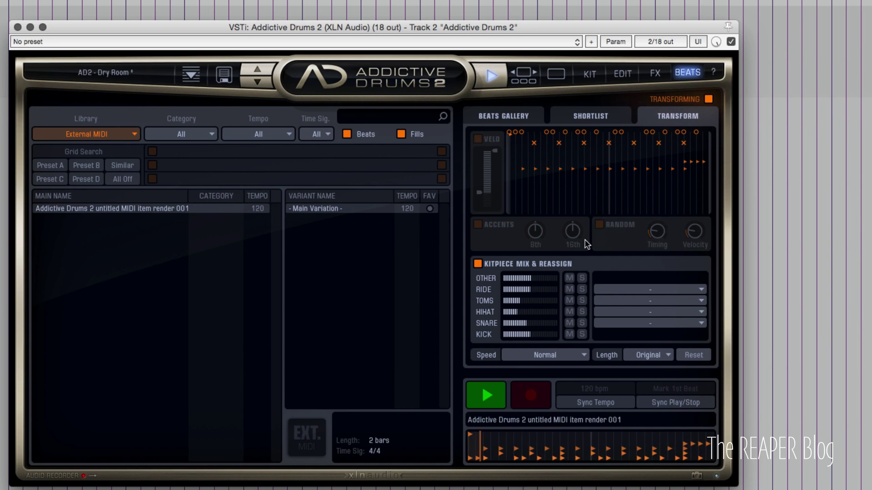
click(478, 264)
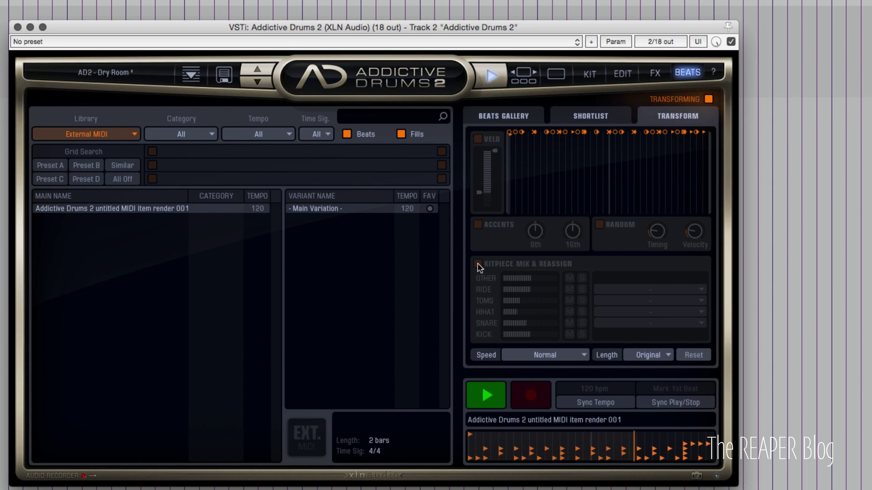
click(478, 264)
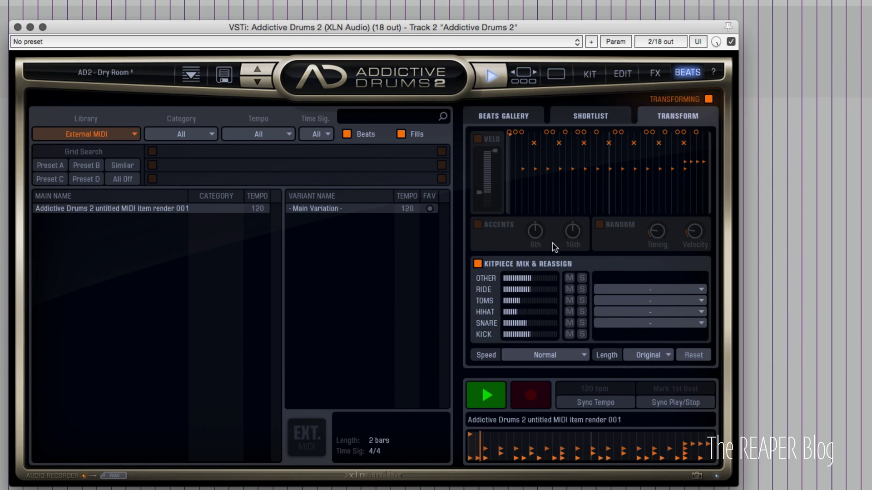
click(596, 222)
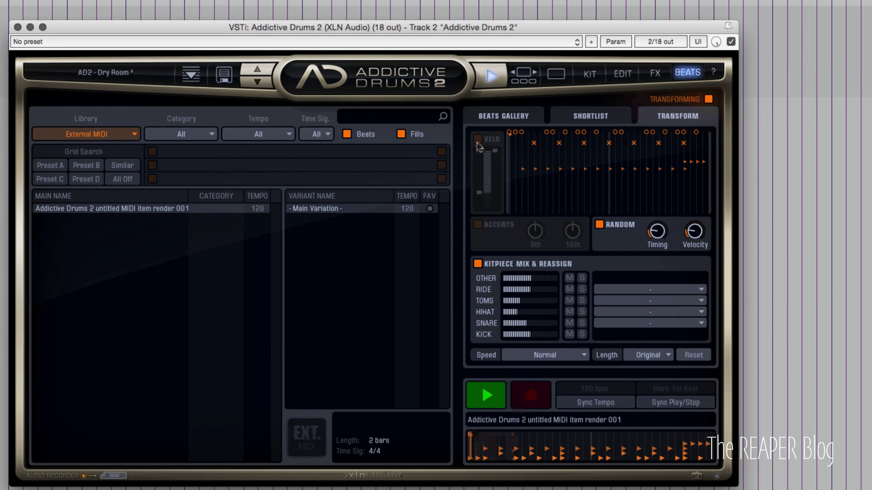
key(space)
click(478, 138)
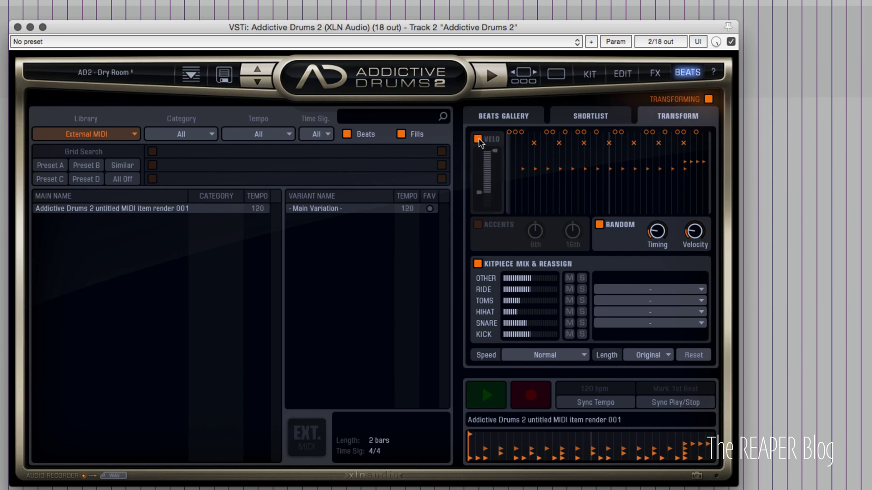
drag(495, 153, 494, 185)
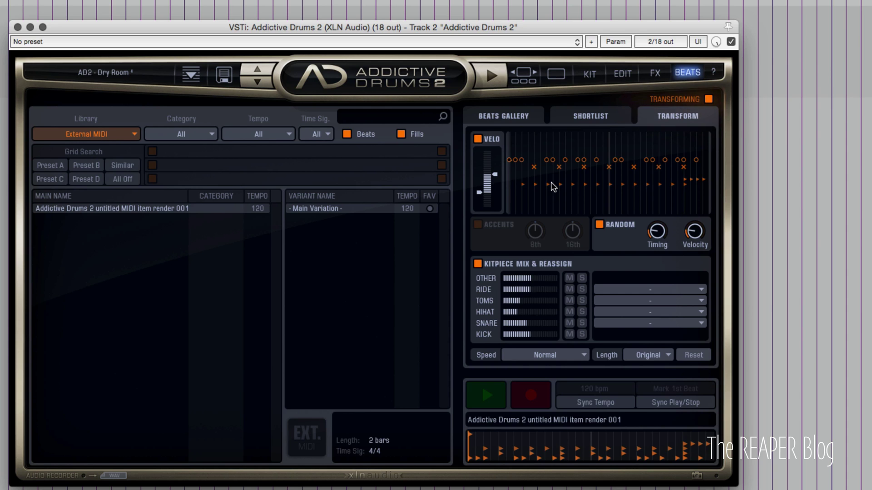
Narrow the velocity range to 13–51%, slide it higher, and audition the pattern.
mouse_move(478, 196)
mouse_down()
mouse_move(481, 203)
mouse_move(481, 193)
mouse_up()
drag(495, 174, 489, 177)
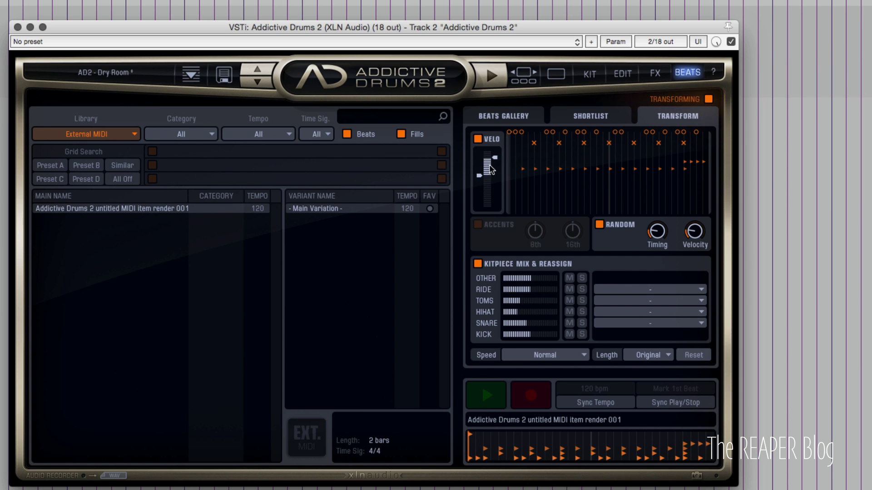
click(483, 401)
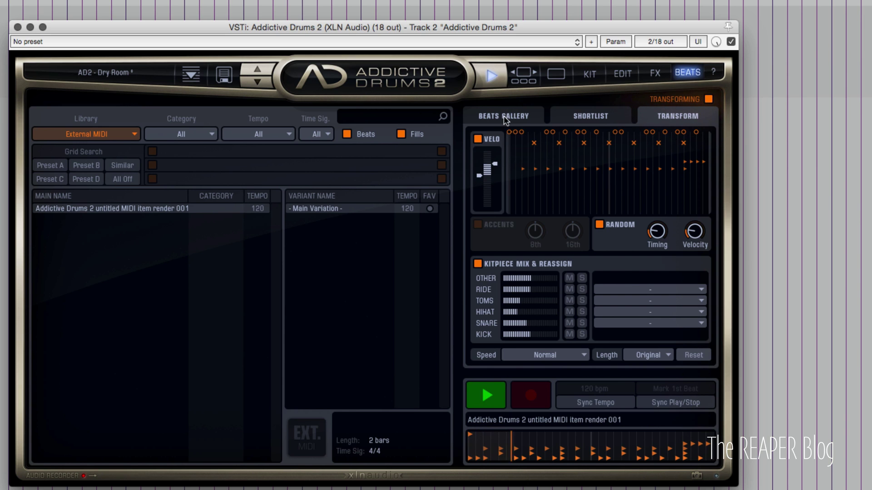
mouse_move(490, 167)
mouse_down()
mouse_move(490, 152)
mouse_move(483, 186)
mouse_move(484, 173)
mouse_up()
click(485, 396)
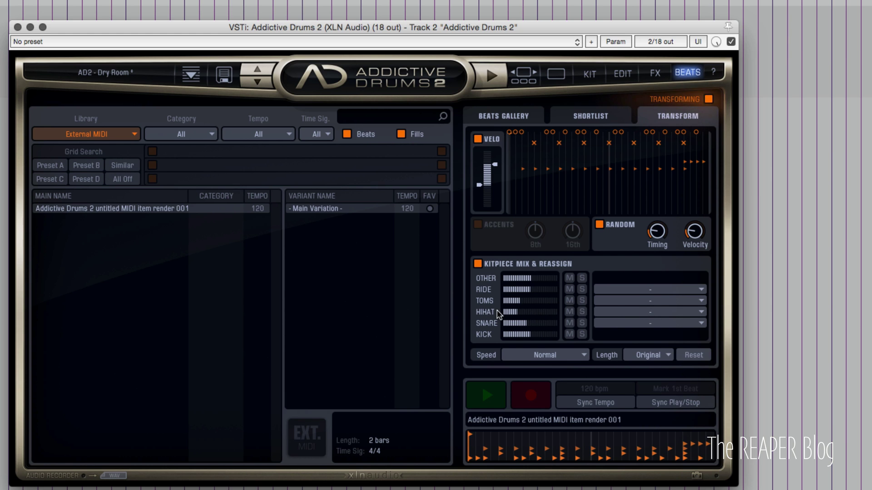
click(612, 312)
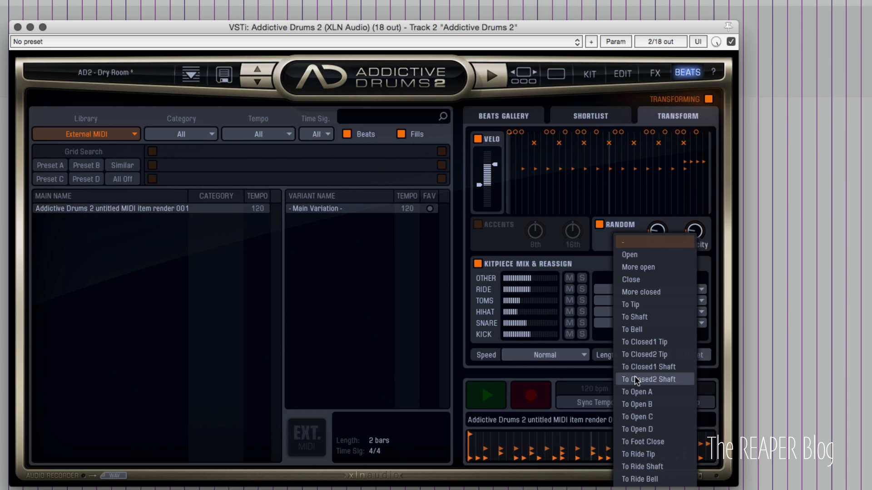
Audition hi-hat reassignments To Open A, To Open B, To Open D and To Ride Tip.
click(652, 392)
click(482, 396)
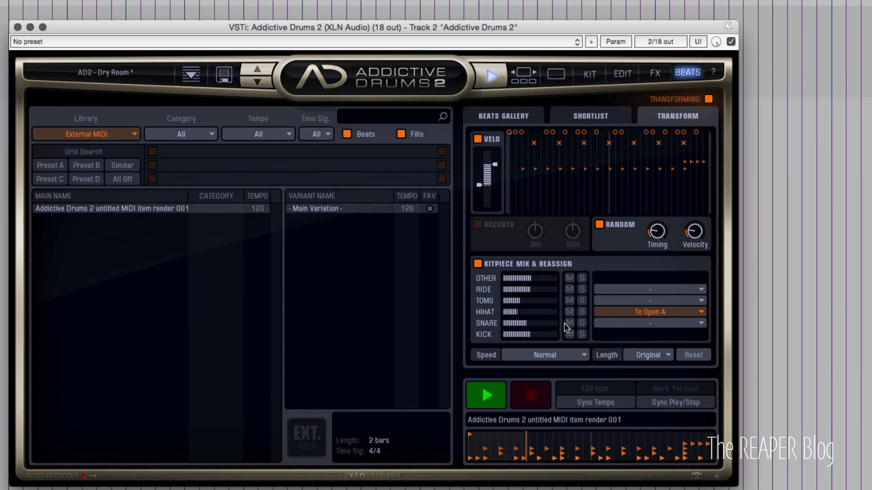
click(581, 312)
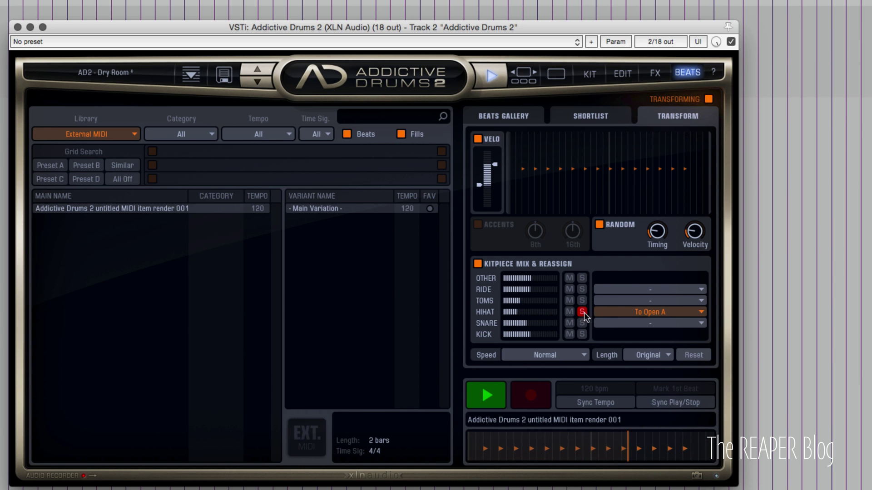
click(637, 311)
click(669, 404)
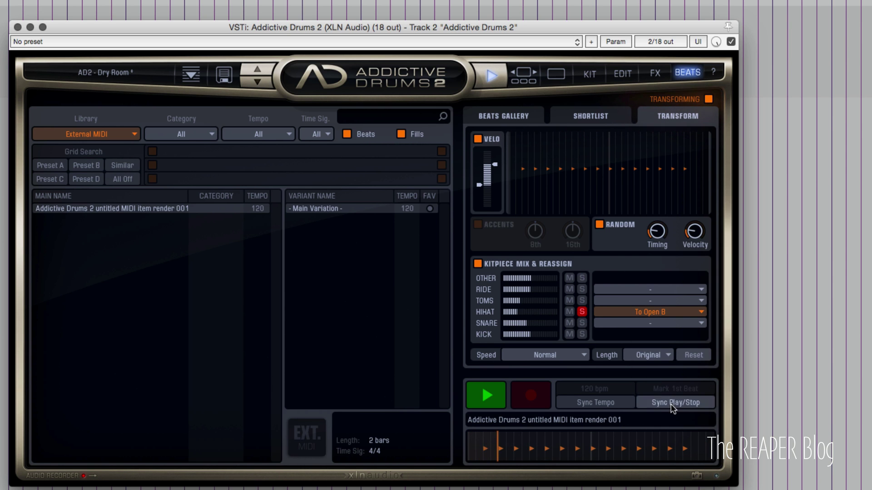
click(662, 312)
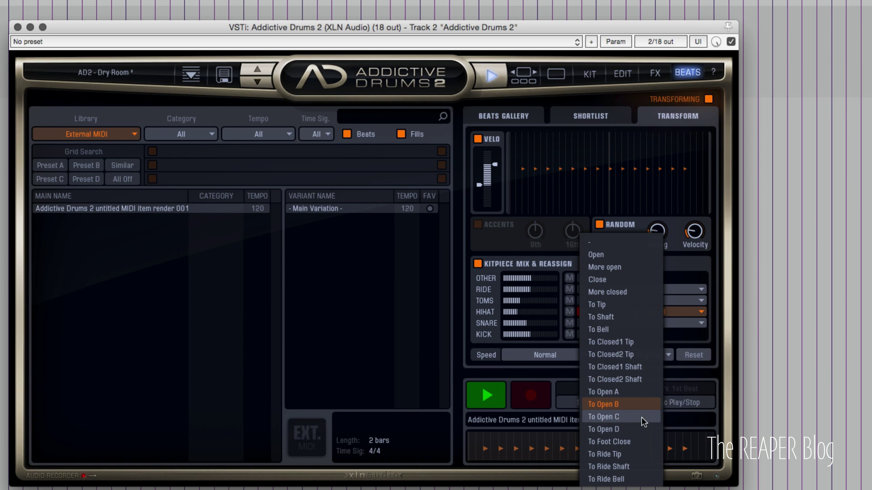
click(641, 428)
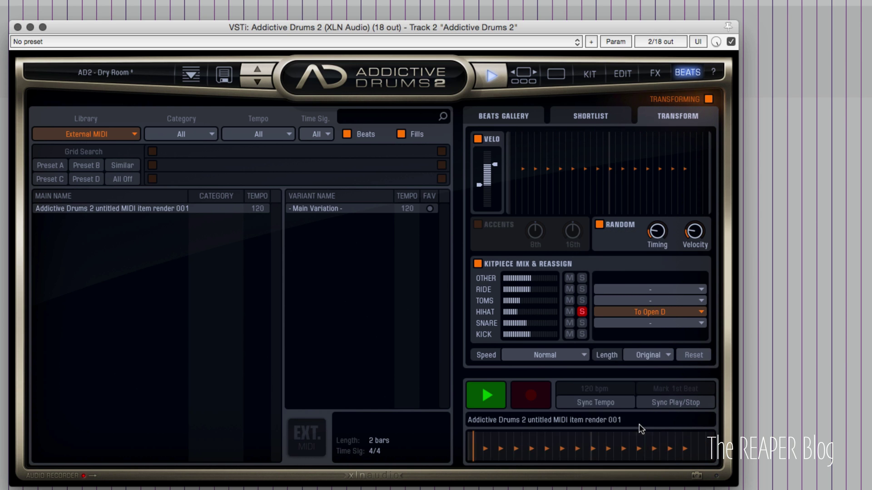
click(650, 312)
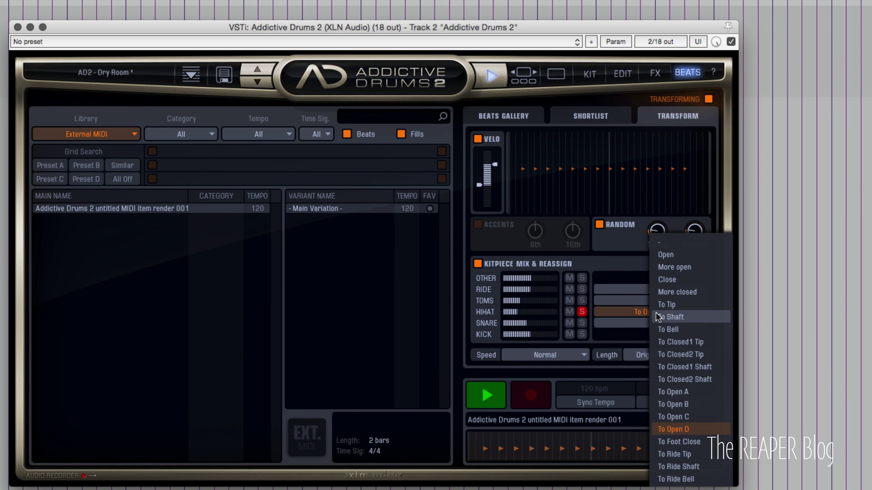
click(699, 454)
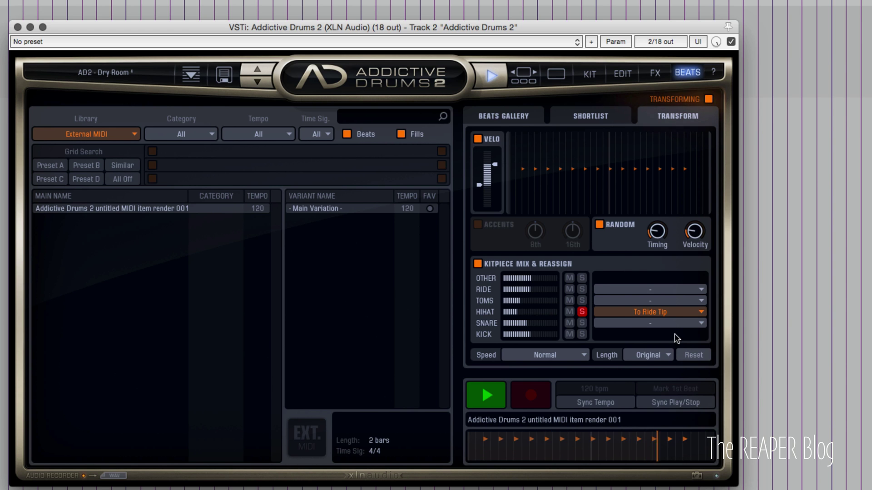
Unsolo the hi-hat, reassign it to Ride Bell, stop playback, and enable Accents.
click(585, 312)
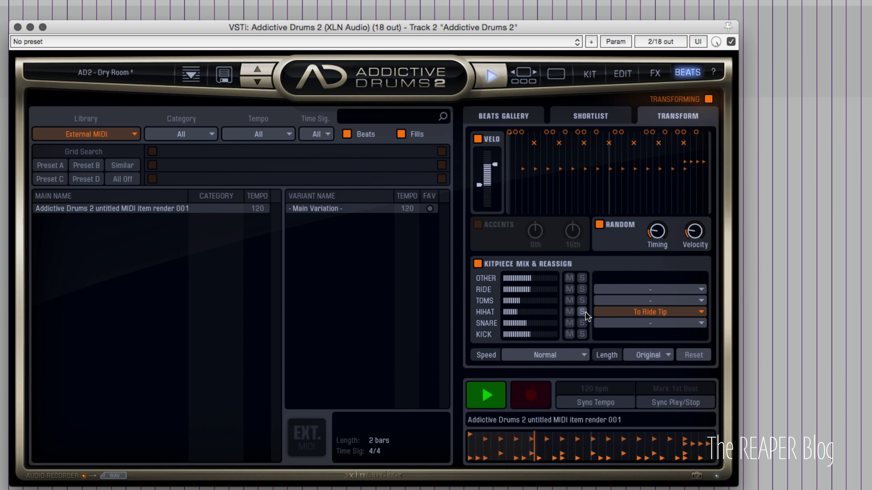
click(654, 312)
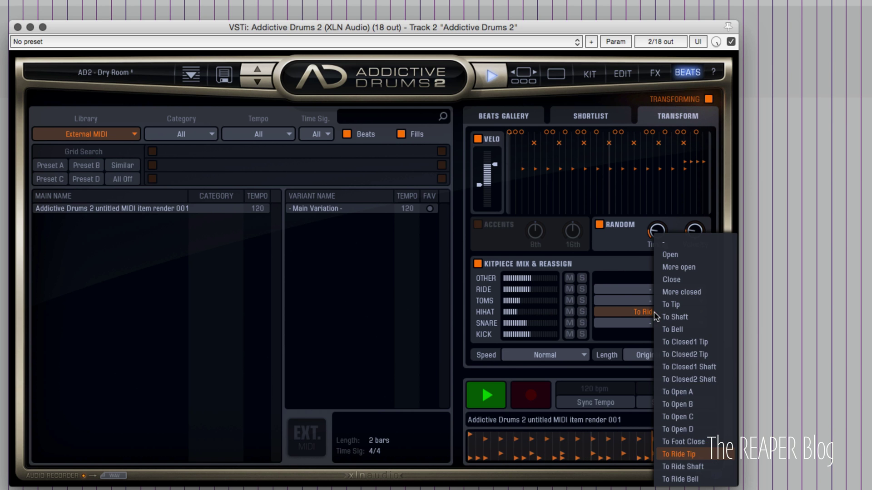
click(687, 466)
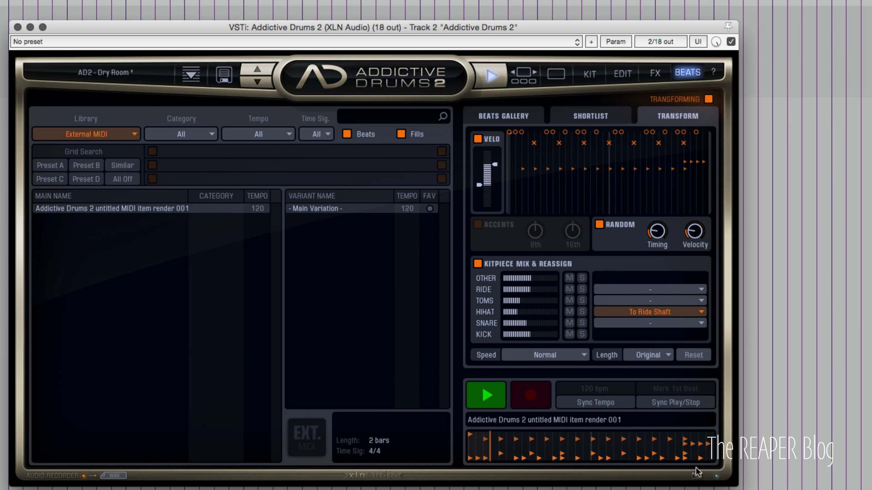
click(680, 313)
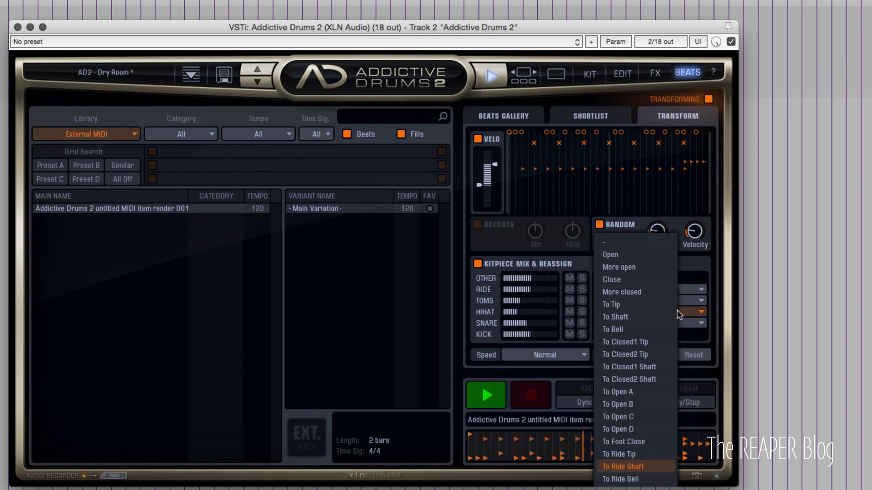
click(653, 478)
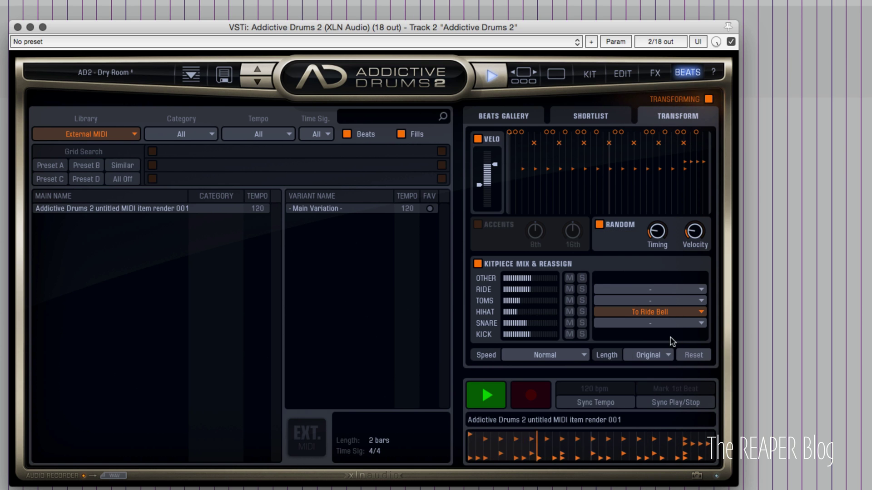
click(483, 395)
click(478, 224)
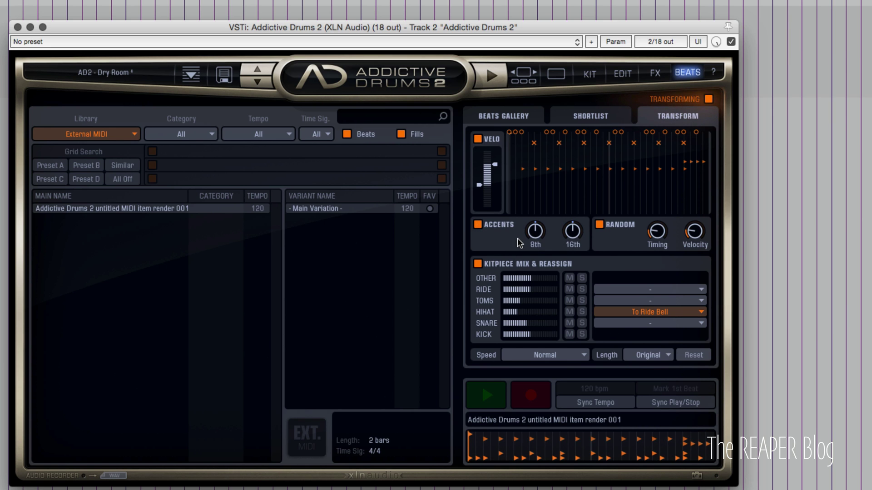
Set the 8th-note accents to 100% and the 16th-note accents to about -41%.
mouse_move(534, 234)
drag(534, 234, 574, 232)
double_click(534, 233)
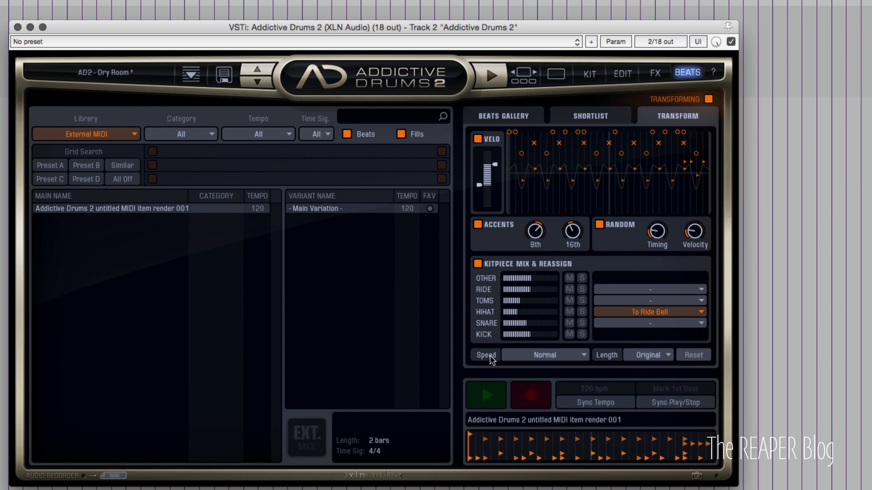
click(486, 394)
mouse_move(537, 233)
mouse_down()
mouse_move(533, 275)
mouse_move(538, 230)
mouse_up()
drag(538, 229, 541, 198)
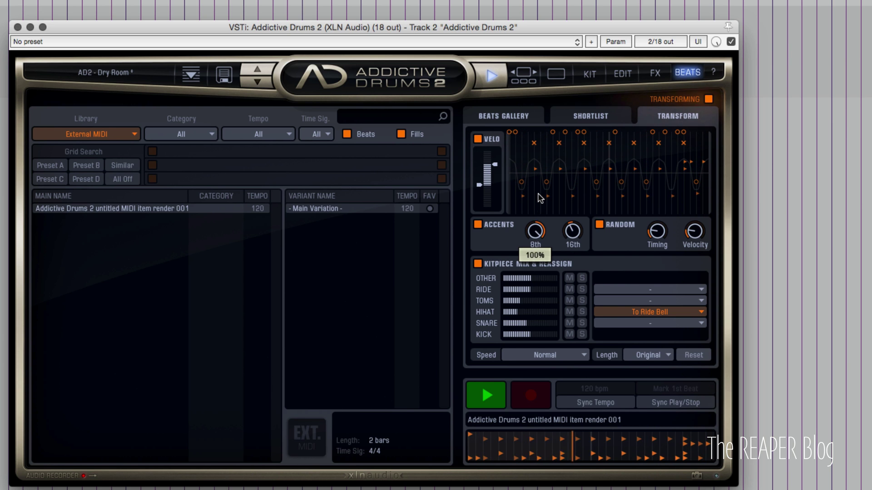
drag(573, 230, 573, 190)
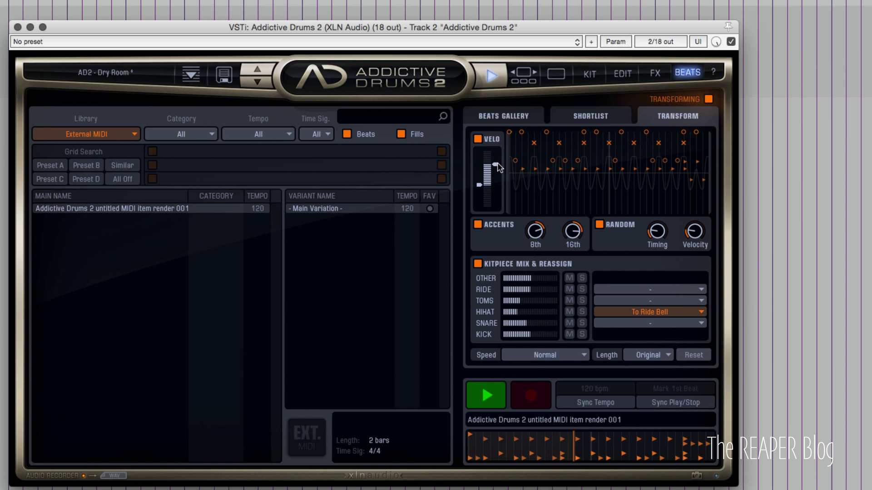
Lower the velocity range's top to 99% and stop playback.
mouse_move(496, 164)
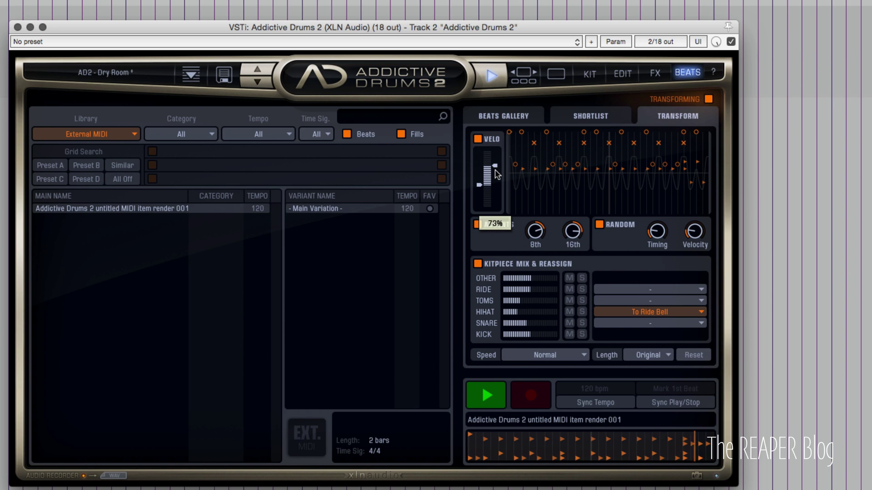
drag(495, 168, 499, 142)
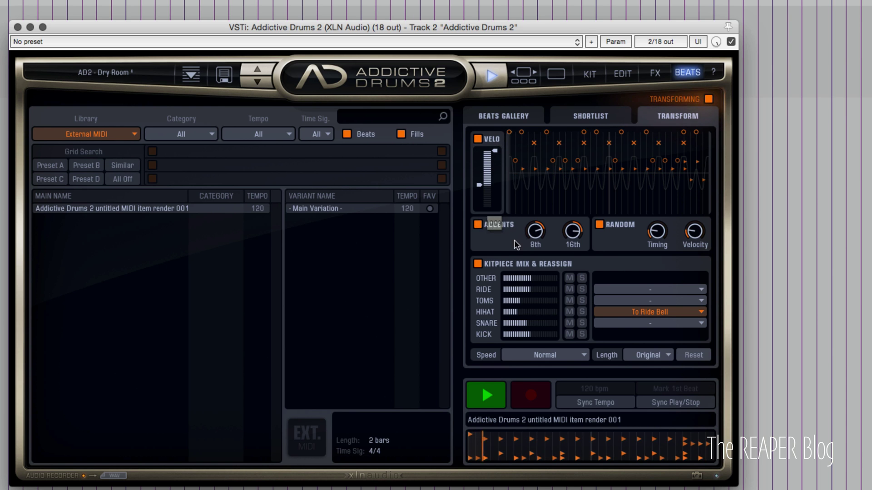
click(500, 399)
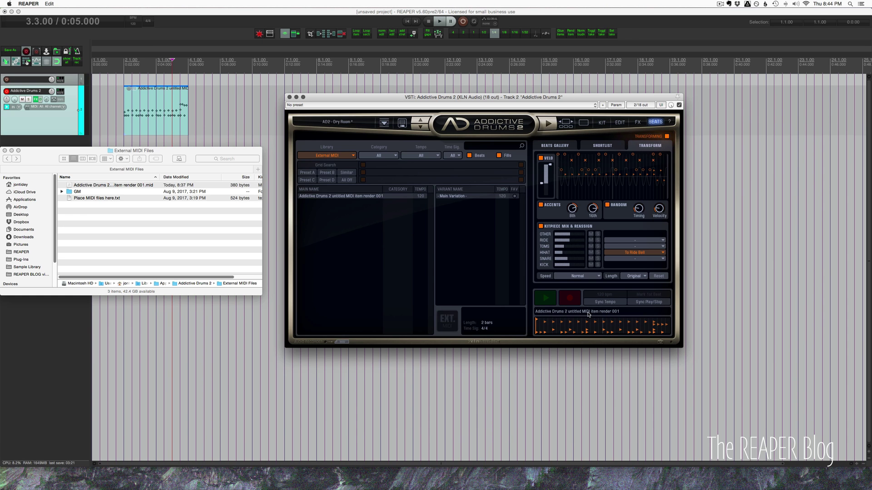
Drop the transformed beat onto the track as a new MIDI item and open the original in the MIDI editor.
drag(588, 314, 221, 131)
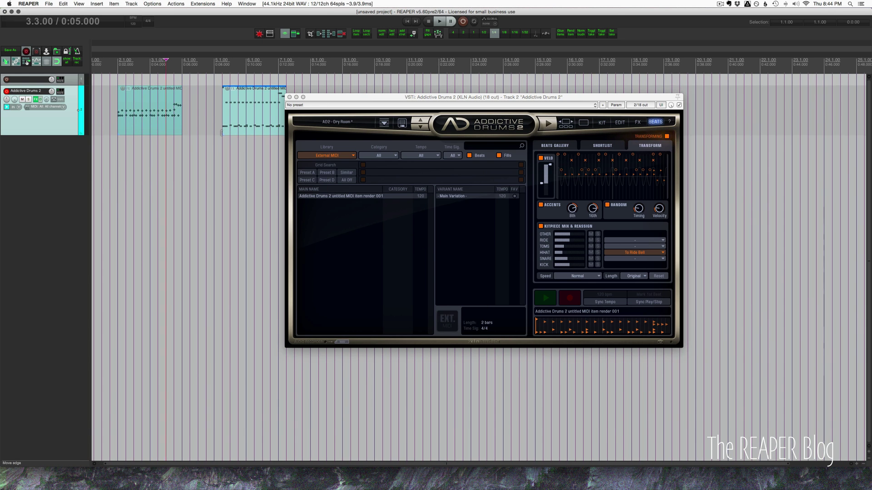
click(215, 153)
click(152, 119)
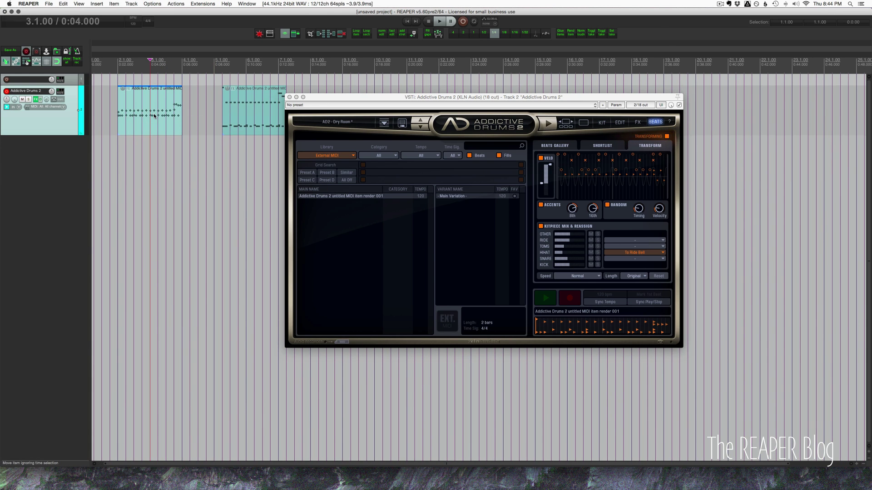
double_click(151, 116)
drag(347, 99, 567, 84)
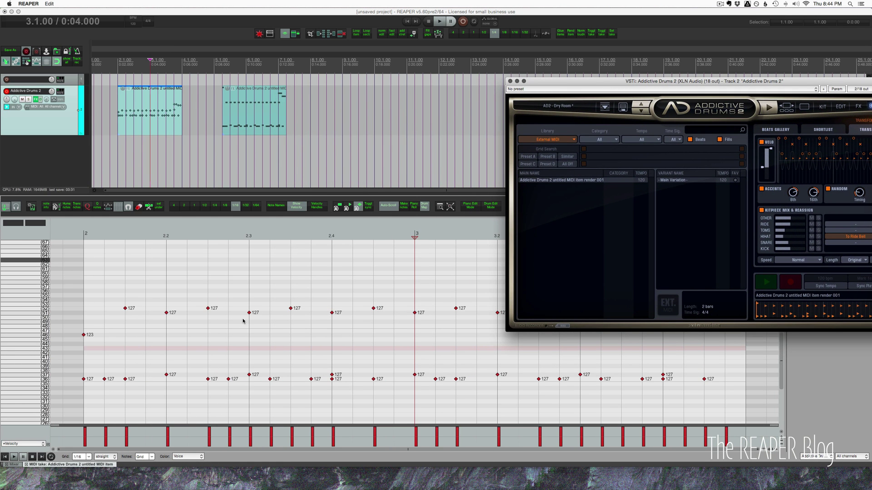
Inspect the new item's note velocities, ranging from 70 to 127, in the MIDI editor.
double_click(245, 119)
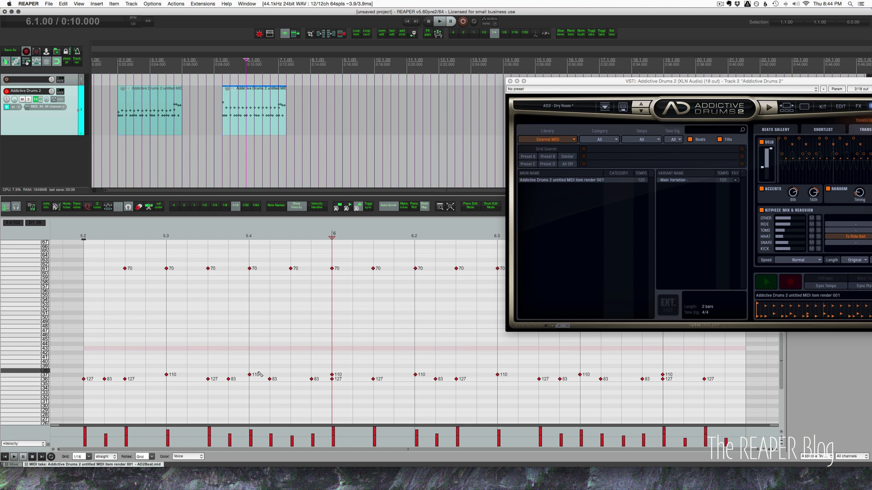
scroll(259, 375, up, 6)
scroll(259, 374, up, 2)
scroll(260, 374, down, 6)
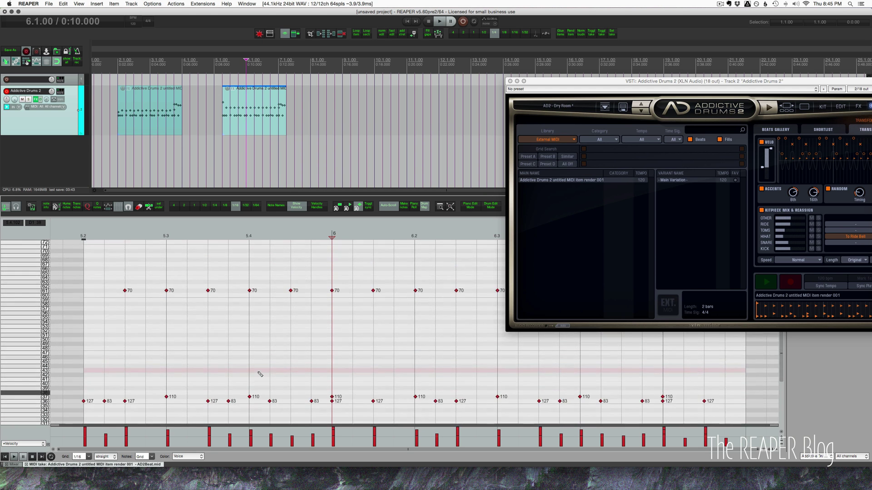
scroll(259, 374, down, 2)
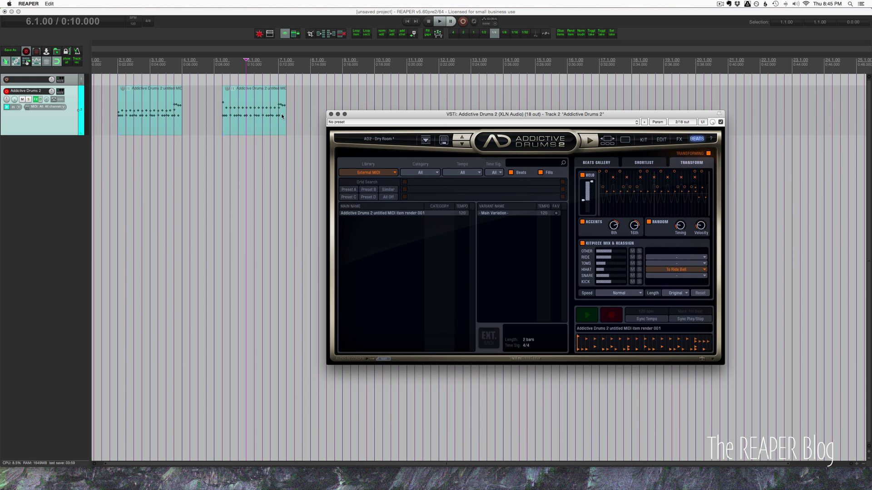
Close Finder's External MIDI Files window and return to REAPER with the Addictive Drums window.
key(super+Tab)
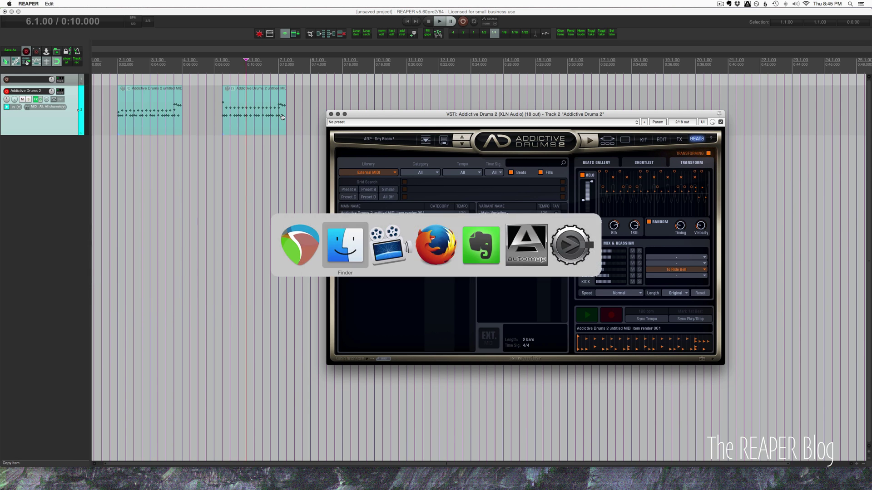
key(super+w)
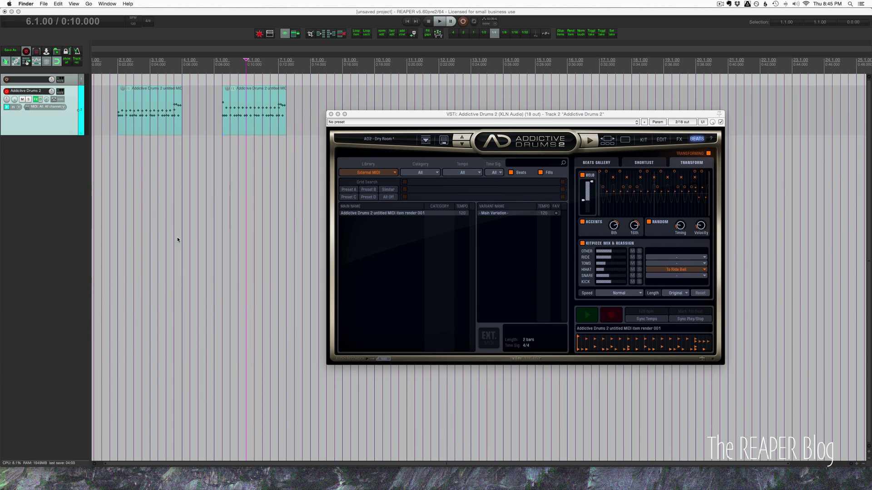
drag(477, 119, 446, 112)
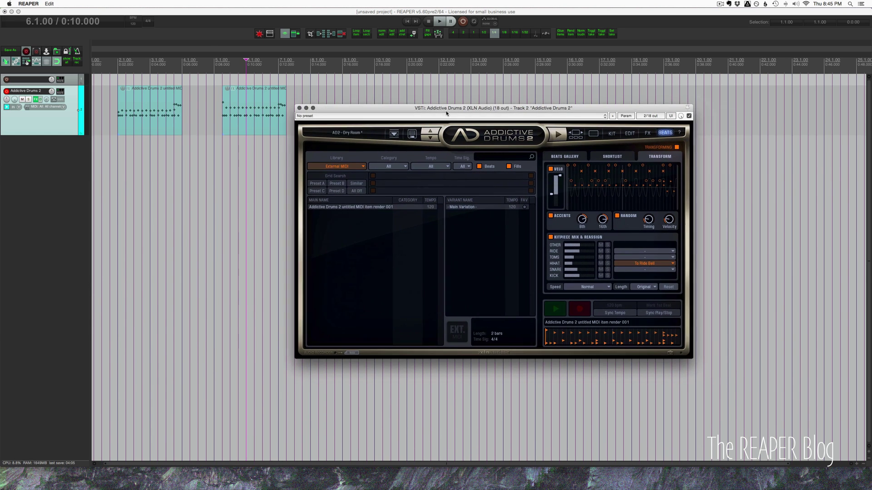